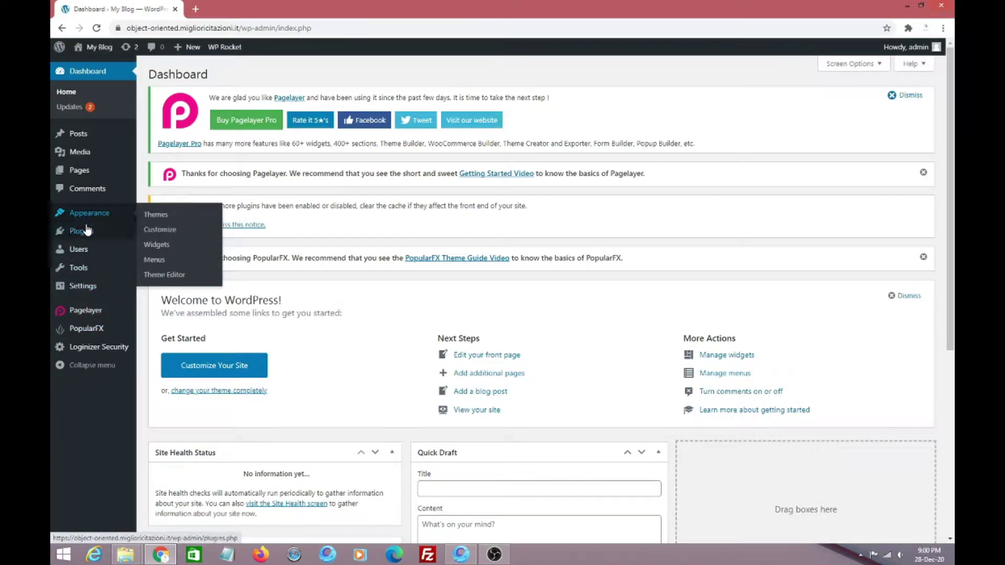
Search the plugin directory for 'admin css mu' from the Add New Plugins page
{"action": "mouse_move", "coordinate": [78, 231]}
{"action": "left_click", "coordinate": [163, 250]}
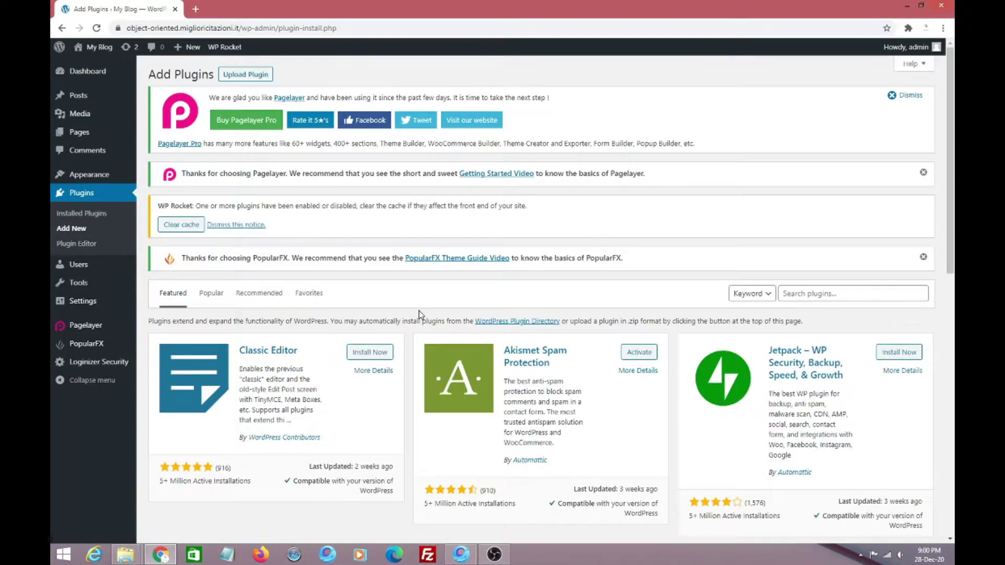
{"action": "left_click", "coordinate": [848, 293]}
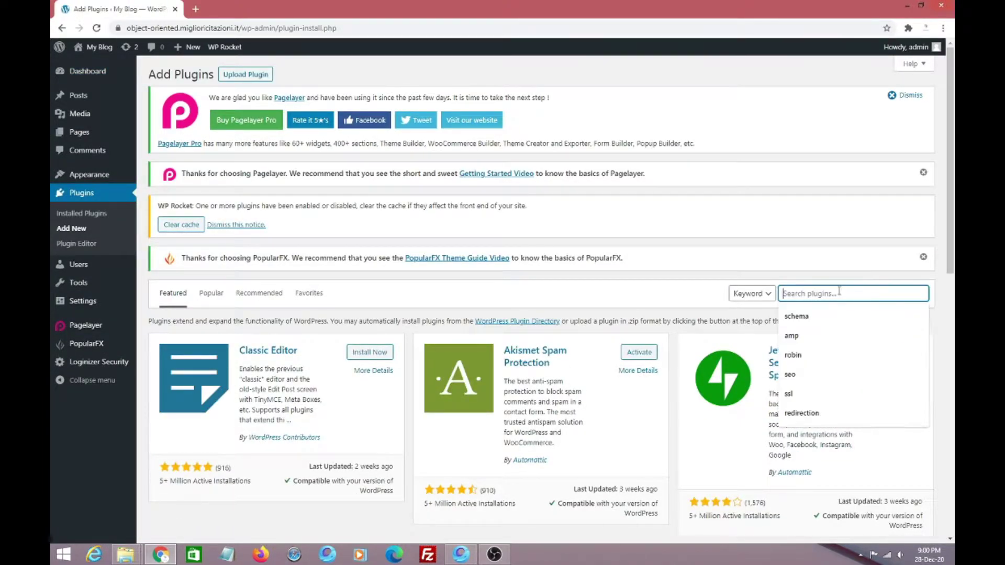
{"action": "type", "text": "adm"}
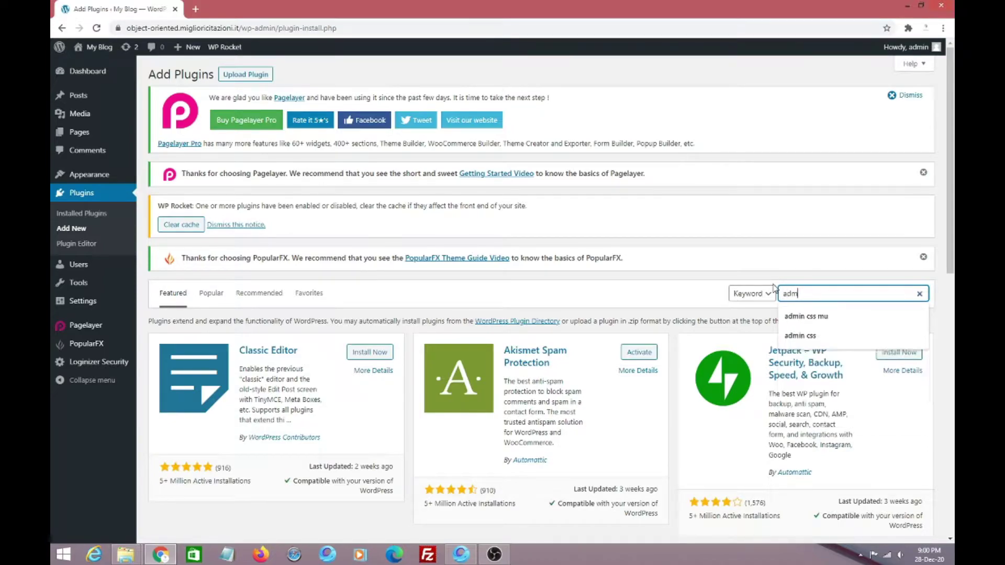
{"action": "type", "text": "in css mu"}
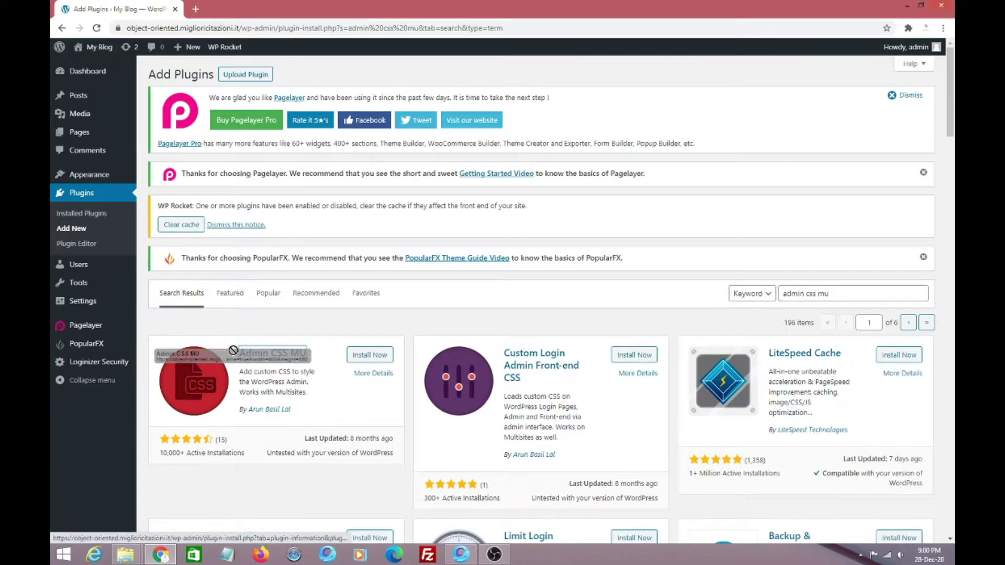
Install the Admin CSS MU plugin from its search result card and activate it
{"action": "left_click", "coordinate": [240, 353]}
{"action": "left_click_drag", "start_coordinate": [234, 353], "coordinate": [314, 353]}
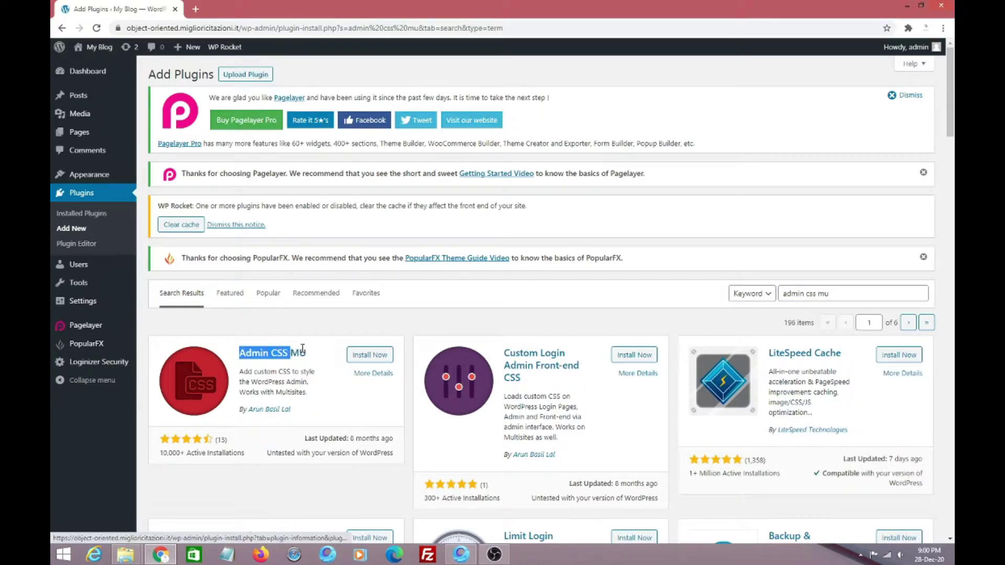
{"action": "left_click", "coordinate": [345, 401]}
{"action": "left_click", "coordinate": [369, 356]}
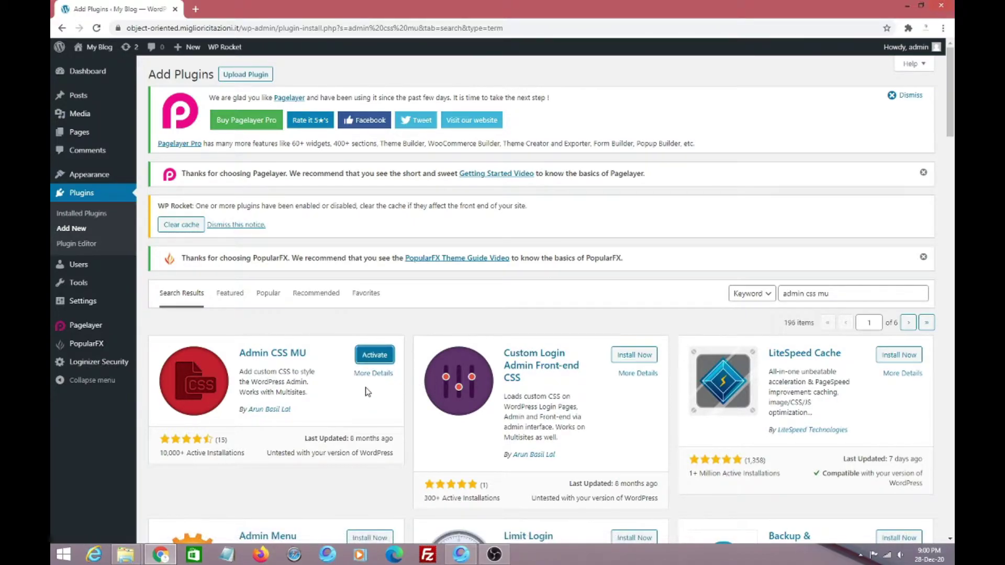
{"action": "left_click", "coordinate": [374, 355]}
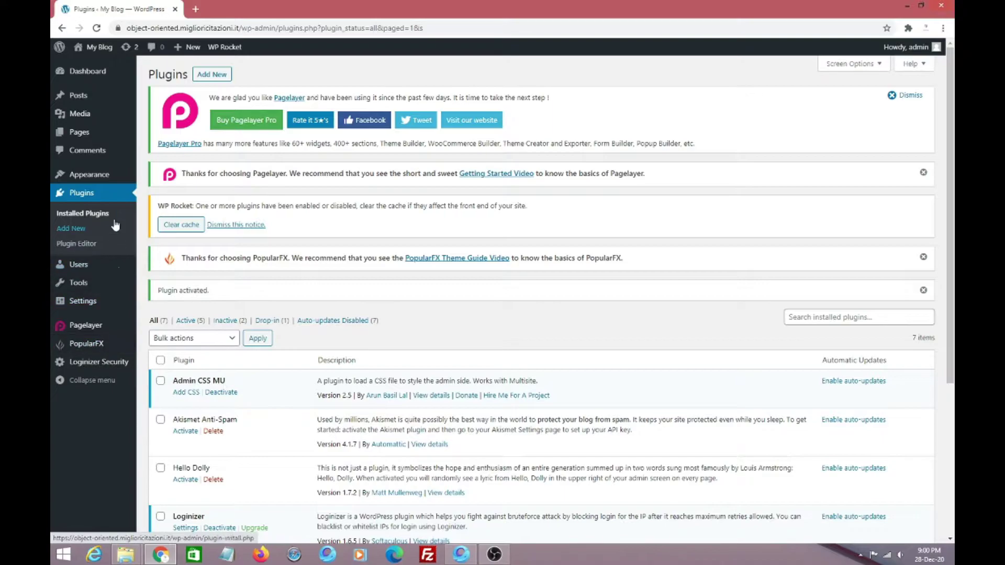
{"action": "mouse_move", "coordinate": [89, 174]}
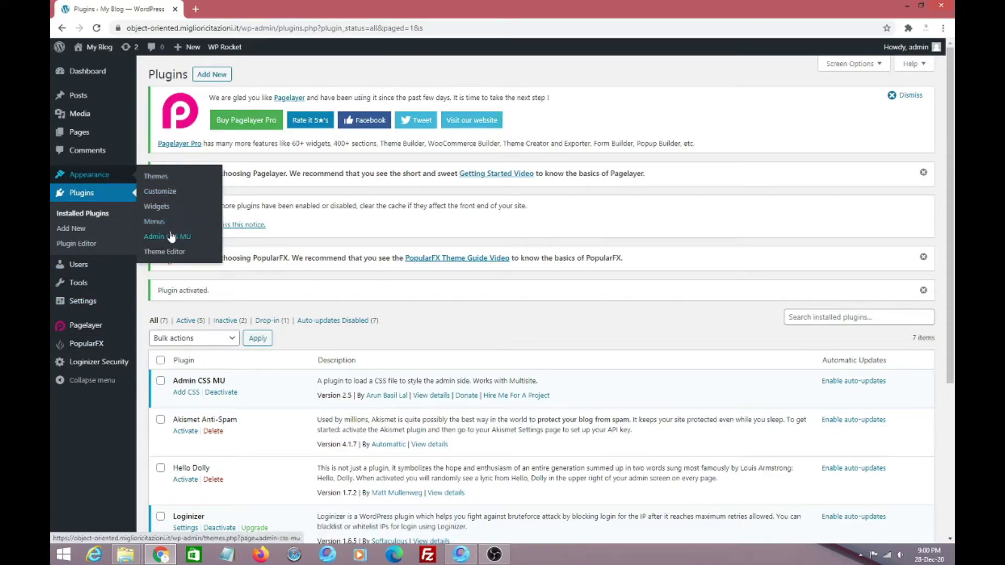
Open the Admin CSS MU settings page and look over the WP Rocket warning notice
{"action": "left_click", "coordinate": [167, 237]}
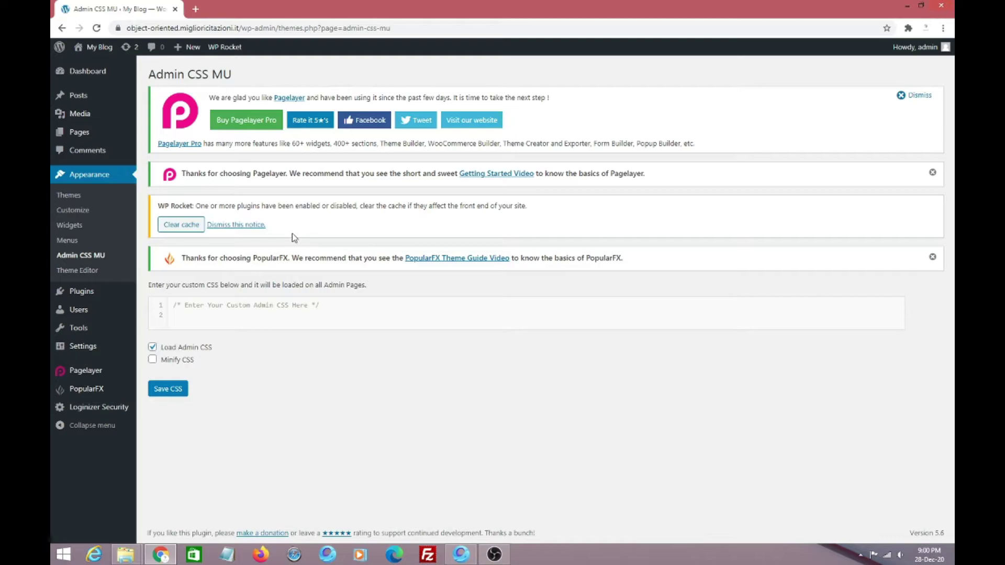
{"action": "left_click_drag", "start_coordinate": [266, 226], "coordinate": [156, 206]}
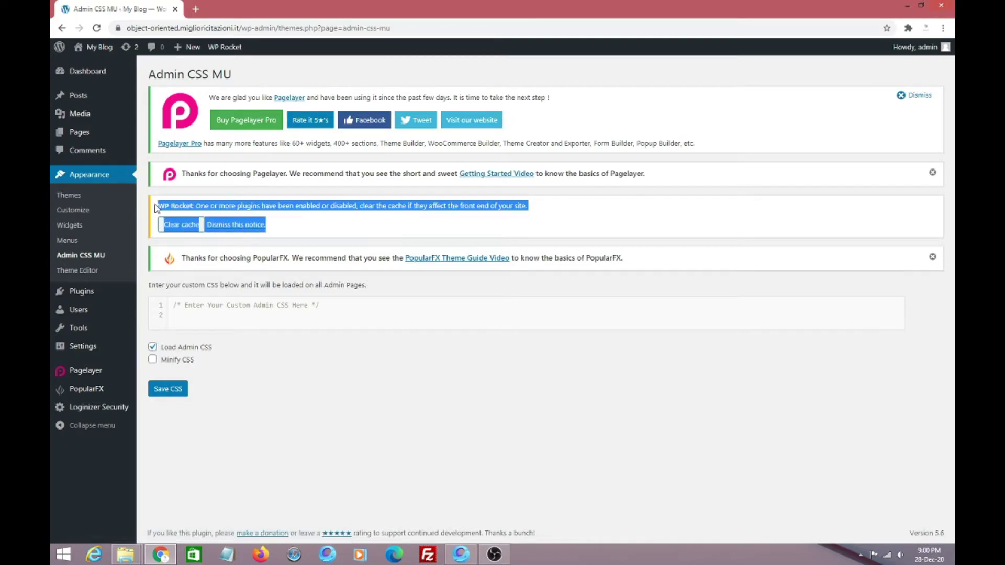
{"action": "left_click", "coordinate": [546, 230]}
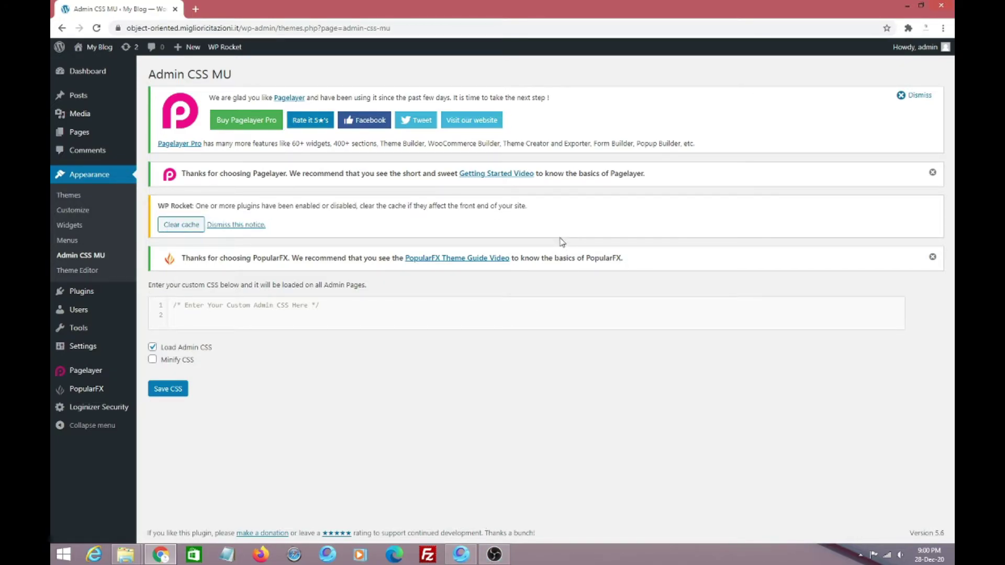
{"action": "right_click", "coordinate": [561, 225]}
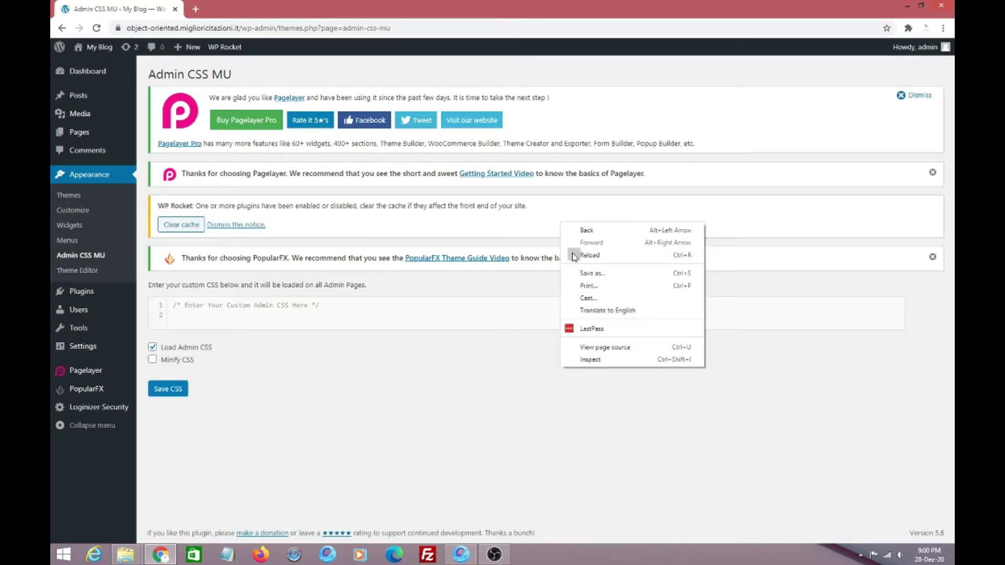
{"action": "left_click", "coordinate": [611, 363]}
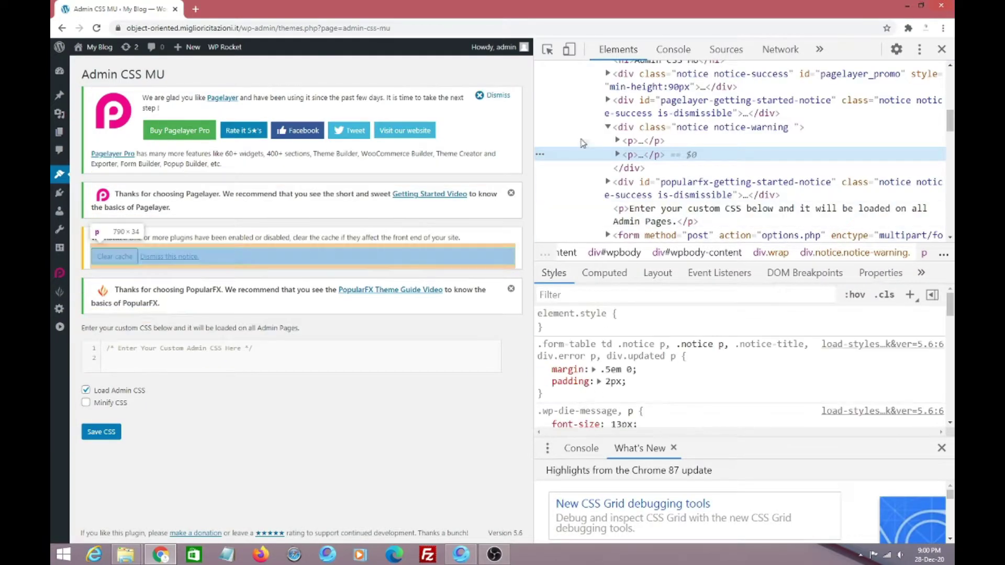
{"action": "left_click", "coordinate": [547, 51]}
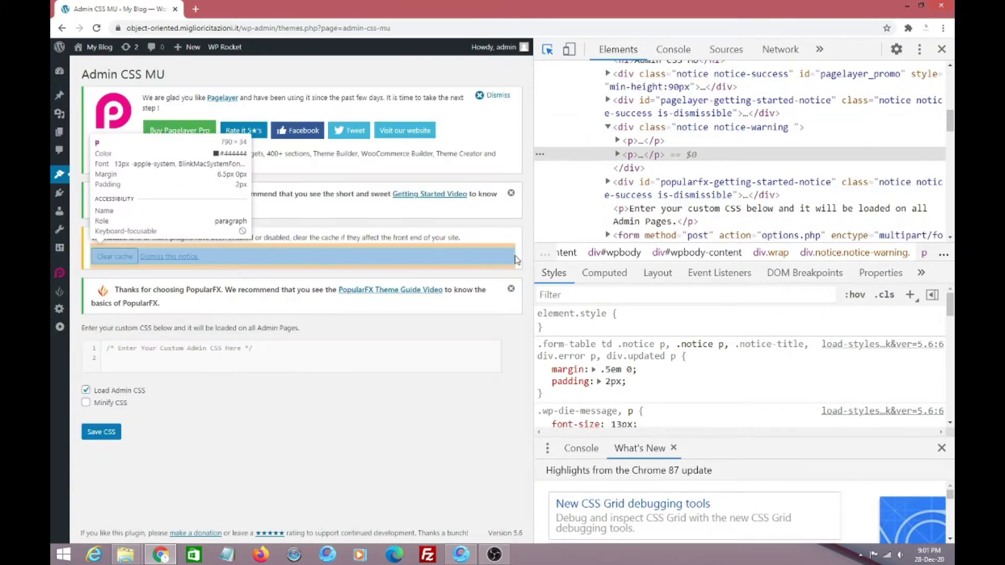
{"action": "left_click", "coordinate": [518, 257]}
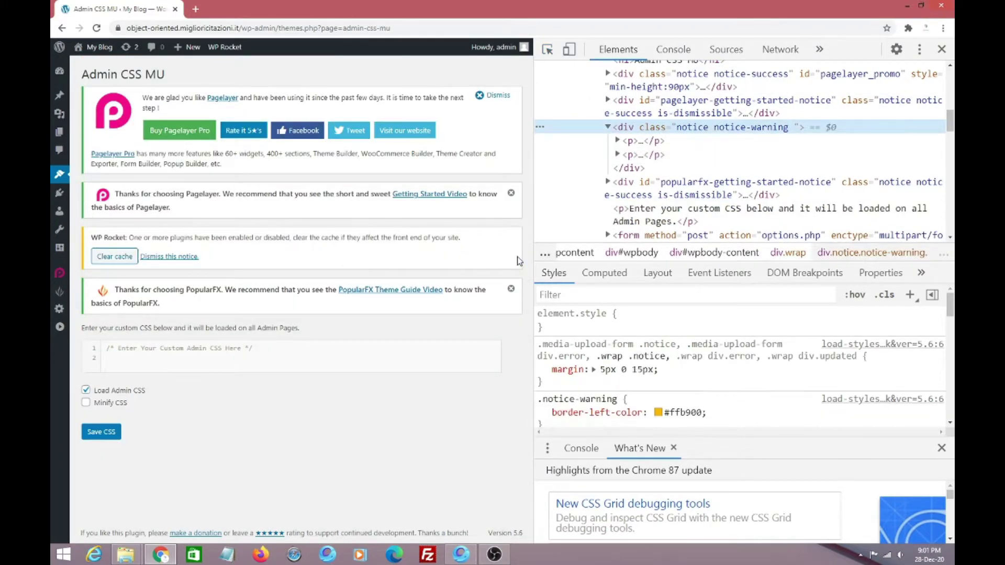
{"action": "double_click", "coordinate": [738, 129]}
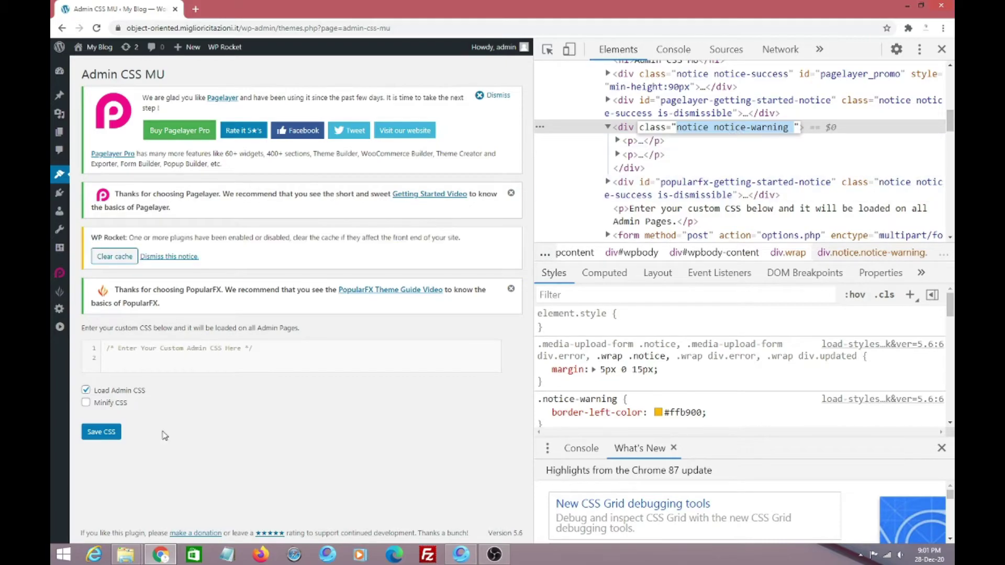
{"action": "left_click", "coordinate": [942, 49]}
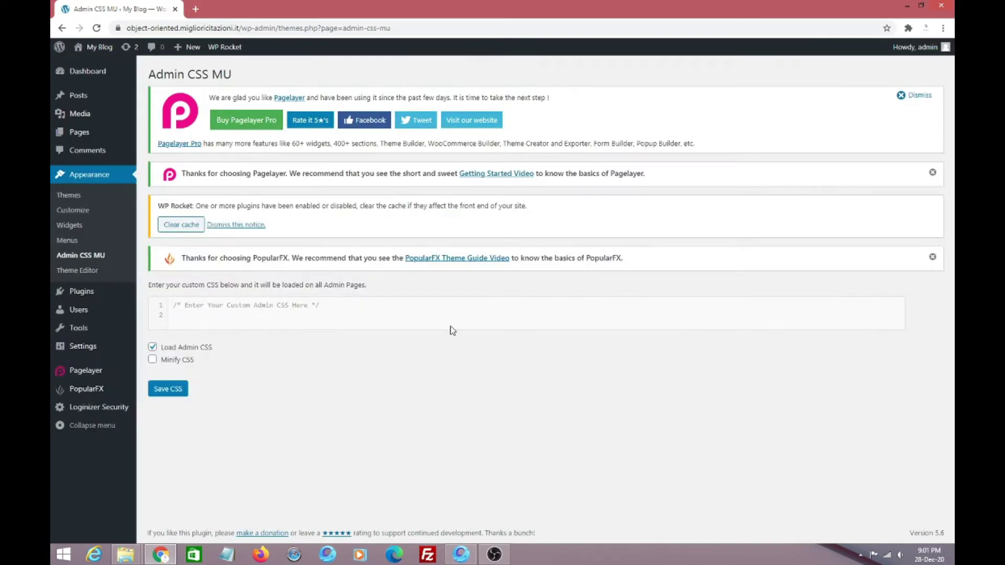
Replace the placeholder comment with a '.notice.notice-warning' rule block containing an indented property line
{"action": "triple_click", "coordinate": [233, 306]}
{"action": "key", "text": "Delete"}
{"action": "type", "text": ".notice notice-warning"}
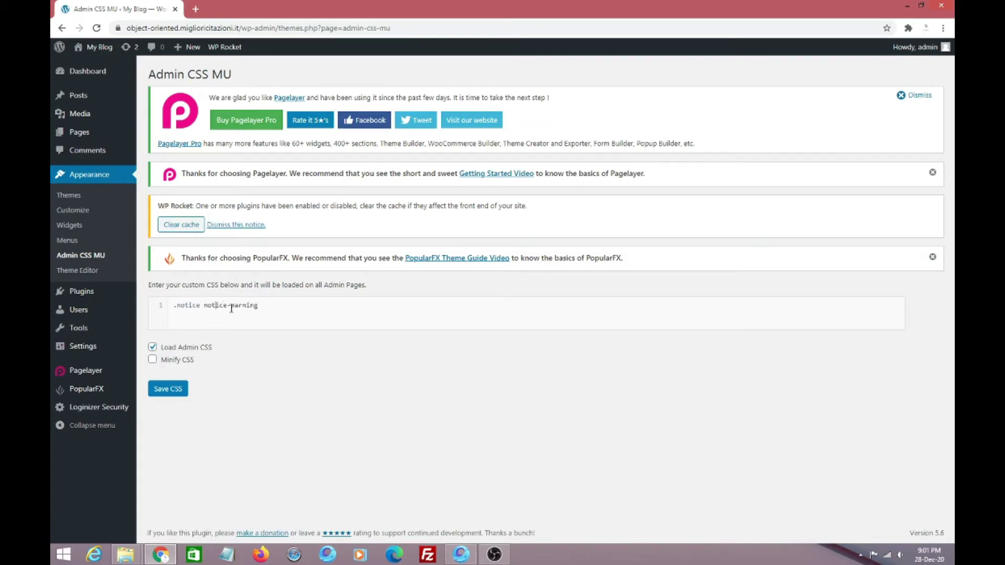
{"action": "key", "text": "Left"}
{"action": "key", "text": "Left"}
{"action": "key", "text": "Left"}
{"action": "key", "text": "BackSpace"}
{"action": "type", "text": "."}
{"action": "key", "text": "Right"}
{"action": "type", "text": "{"}
{"action": "key", "text": "Return"}
{"action": "key", "text": "Return"}
{"action": "key", "text": "Return"}
{"action": "type", "text": "}"}
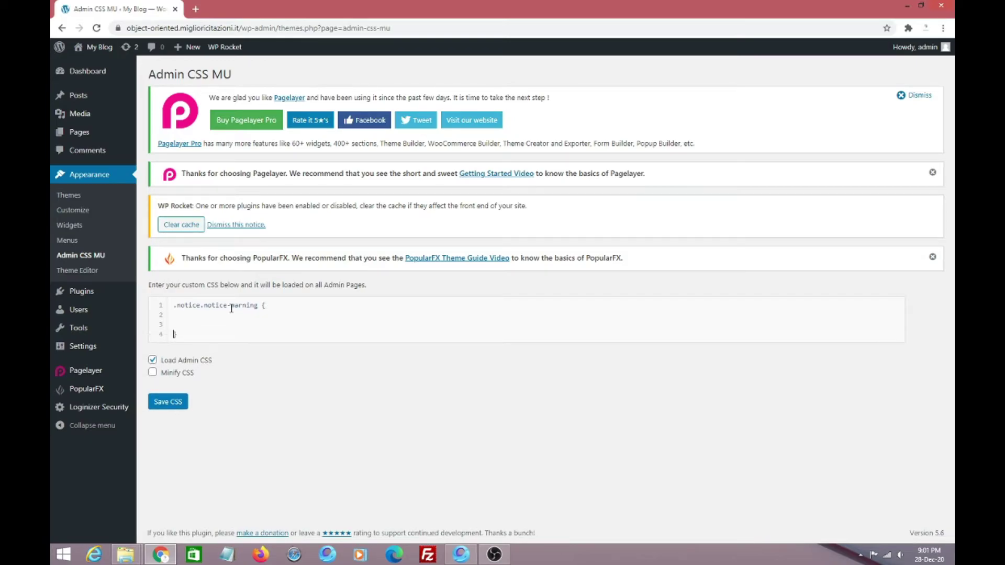
{"action": "key", "text": "Up"}
{"action": "key", "text": "Return"}
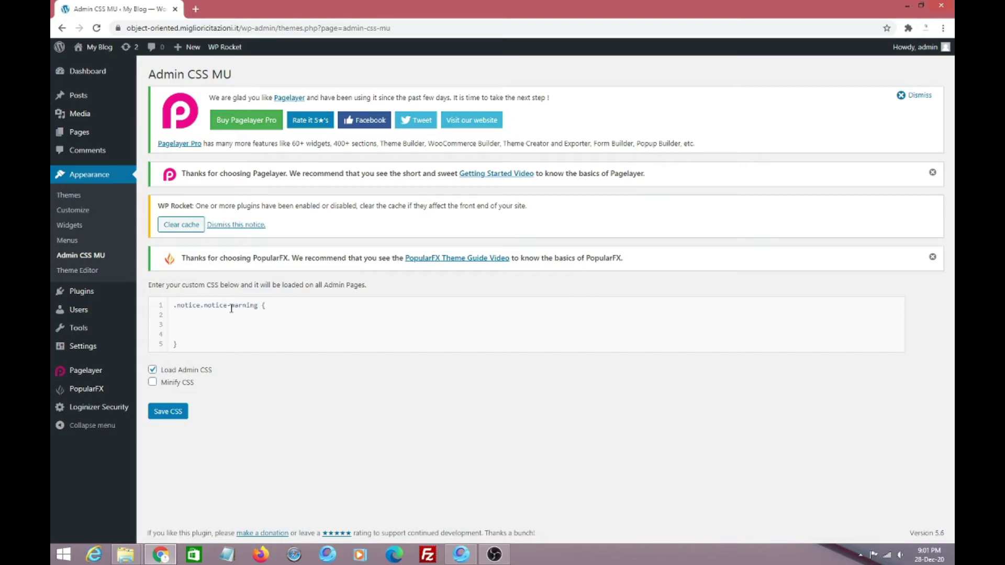
{"action": "type", "text": "backgr"}
{"action": "type", "text": "ound"}
{"action": "type", "text": "-color"}
{"action": "type", "text": ":re"}
{"action": "type", "text": "d;"}
Save the background-color: red CSS and confirm the WP Rocket notice now shows red
{"action": "left_click", "coordinate": [168, 411]}
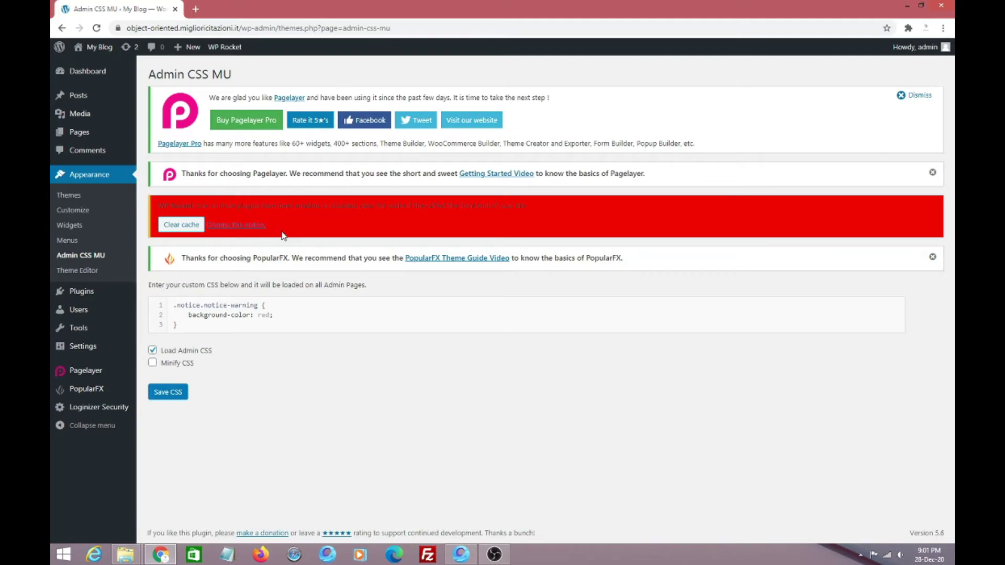
{"action": "left_click_drag", "start_coordinate": [282, 234], "coordinate": [158, 210]}
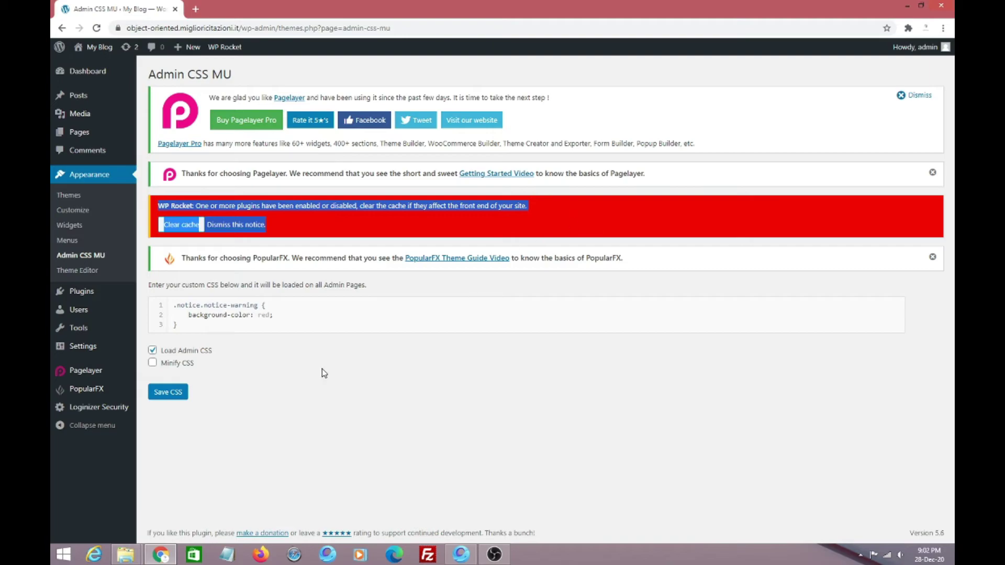
{"action": "left_click", "coordinate": [277, 224]}
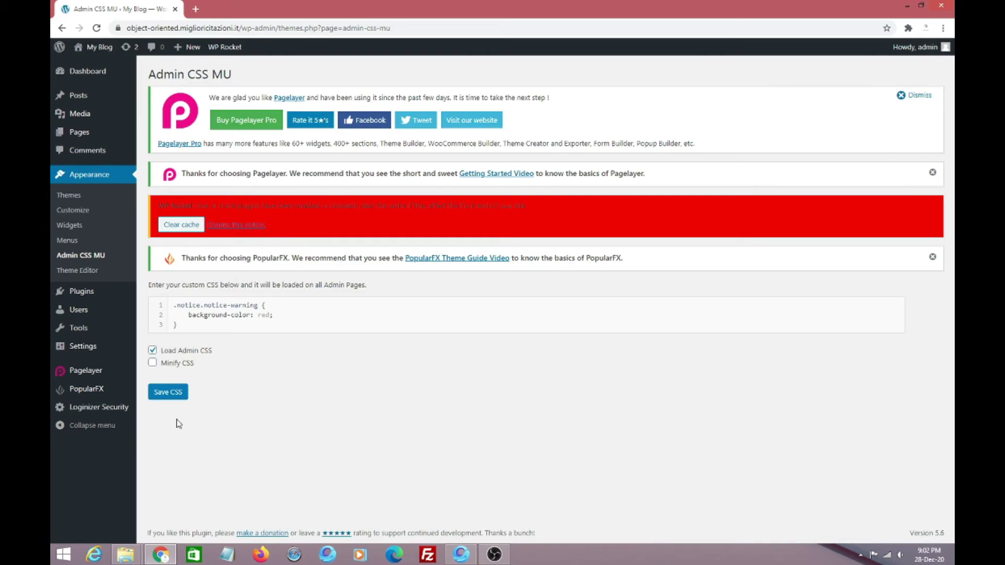